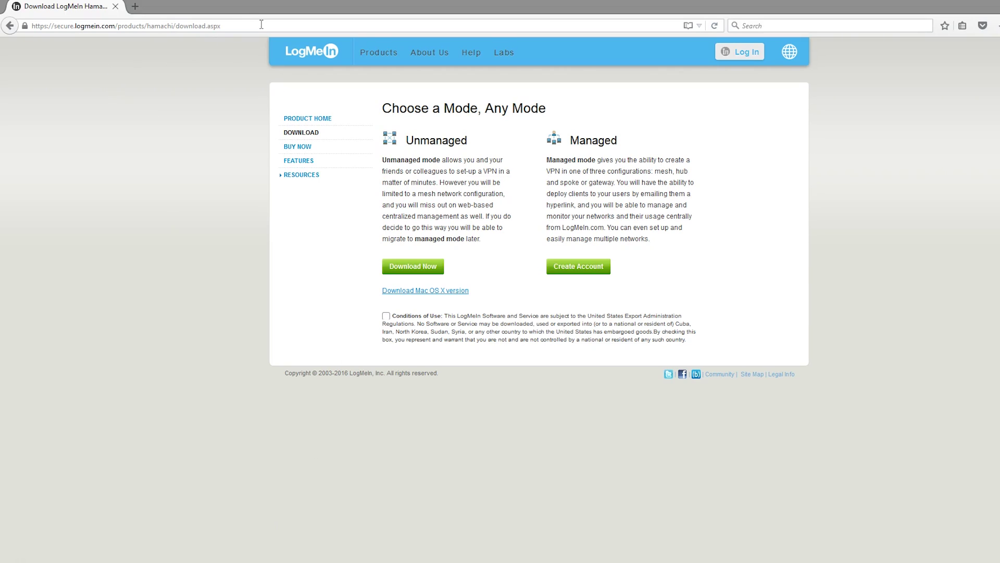
# - Accept the Hamachi Conditions of Use, start the hamachi.msi download, and cancel the save prompt
pyautogui.click(262, 25)
pyautogui.click(157, 155)
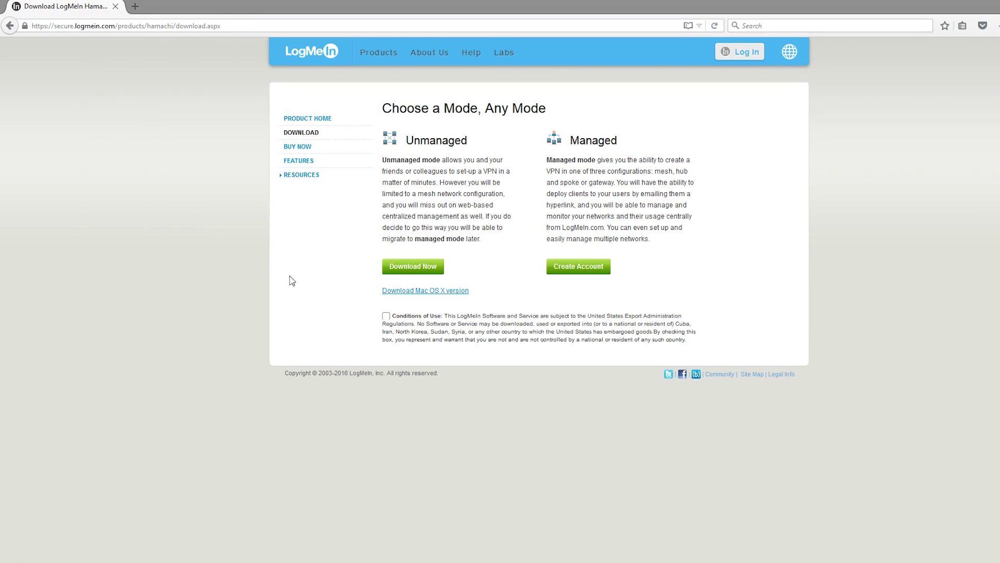
pyautogui.click(386, 317)
pyautogui.moveTo(479, 159); pyautogui.dragTo(437, 168)
pyautogui.click(437, 168)
pyautogui.click(424, 267)
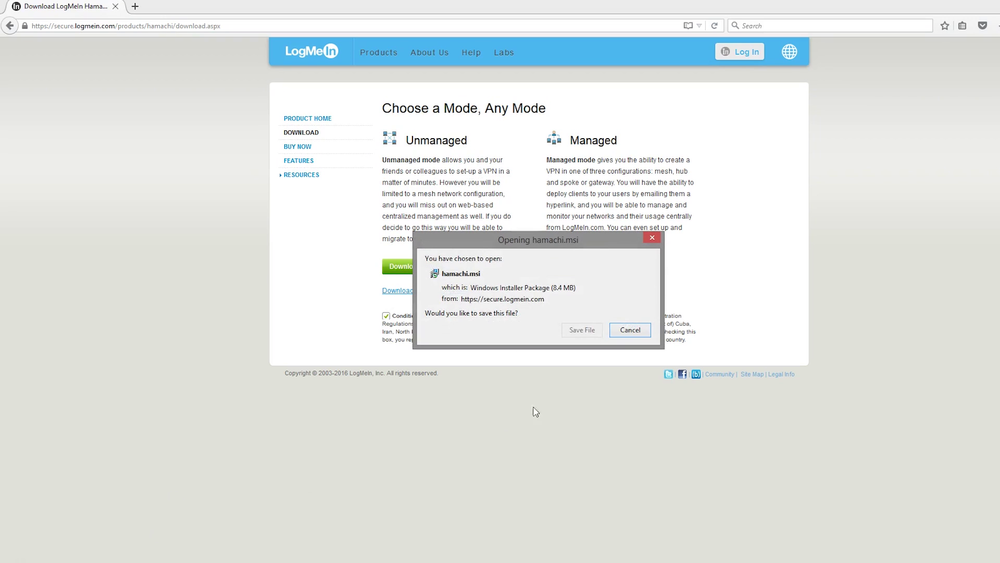
pyautogui.click(632, 331)
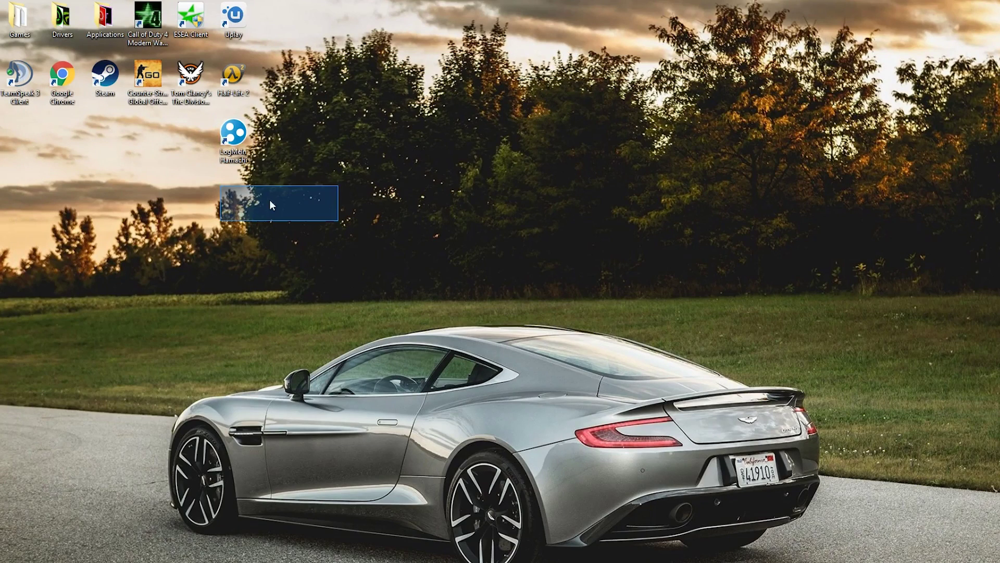
# - Launch LogMeIn Hamachi from its desktop shortcut and centre its window
pyautogui.moveTo(270, 204); pyautogui.dragTo(180, 134)
pyautogui.doubleClick(237, 148)
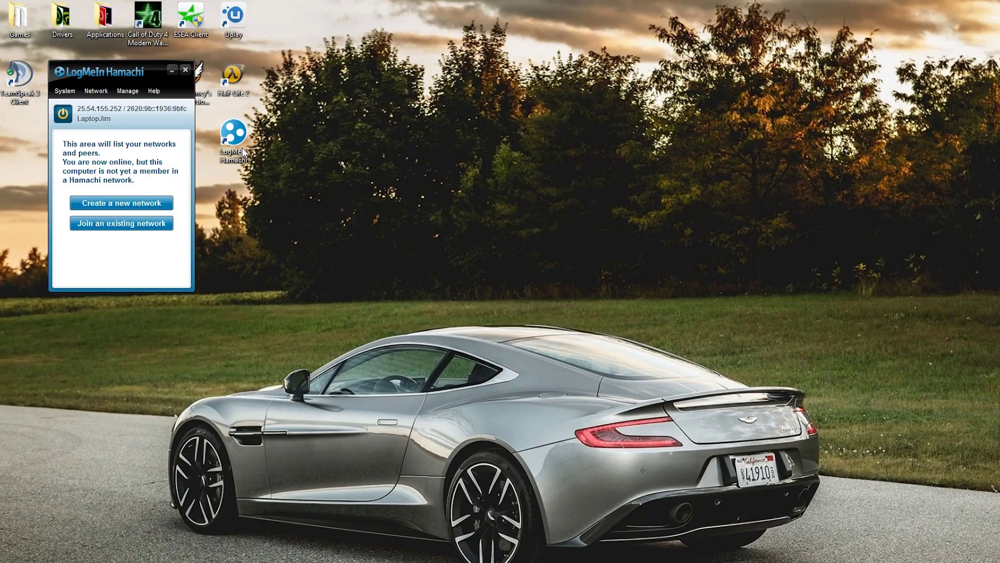
pyautogui.moveTo(136, 85); pyautogui.dragTo(564, 125)
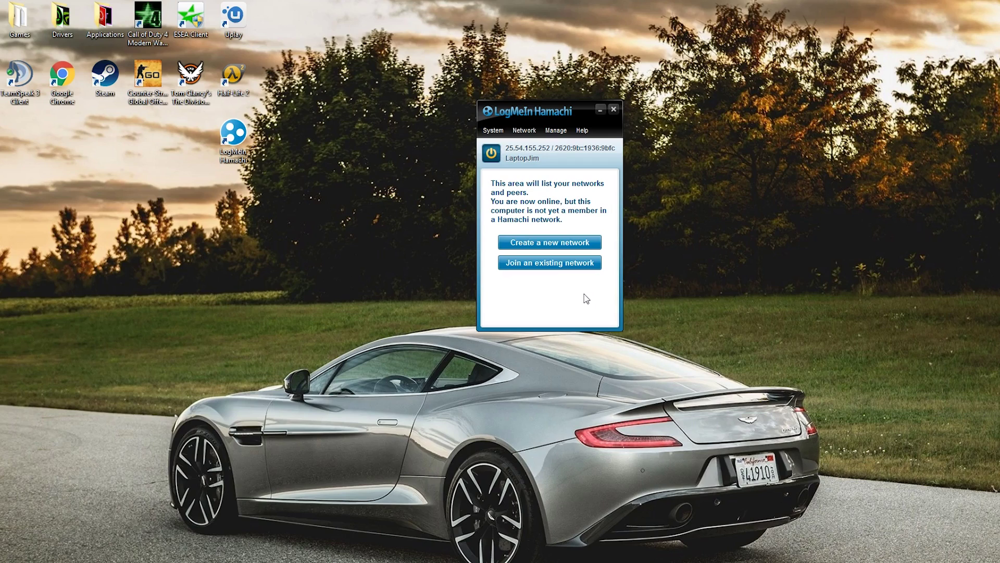
# - Cycle Hamachi offline and back online, then open Create a new network
pyautogui.click(492, 153)
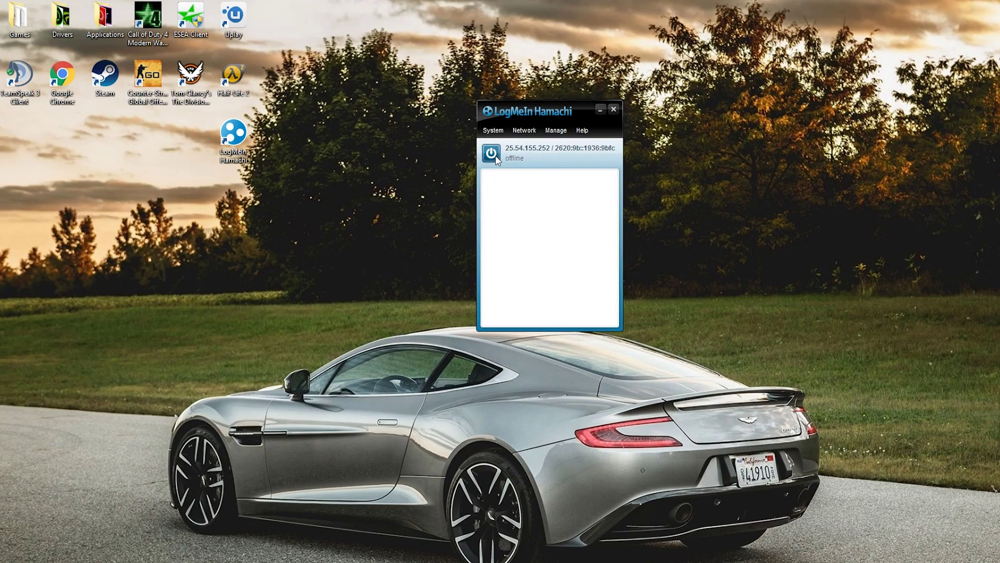
pyautogui.click(493, 154)
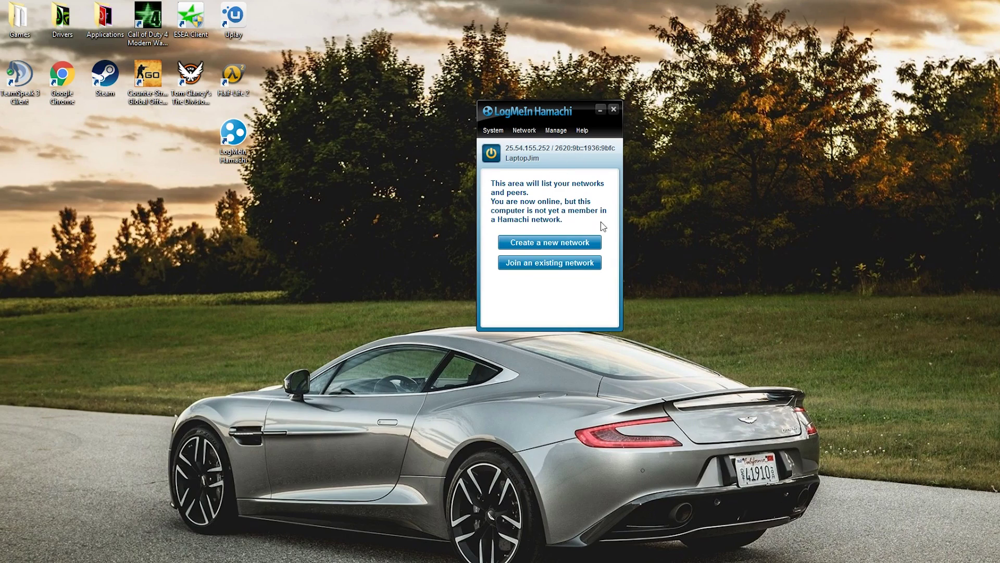
pyautogui.click(593, 242)
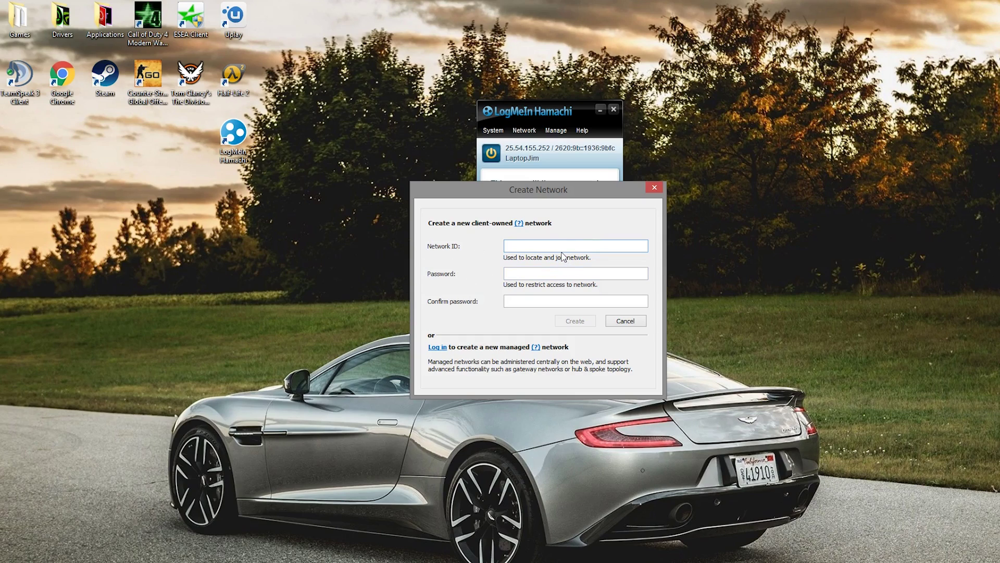
# - Try creating network ltjim007 with a password entered and confirmed
pyautogui.write('ltjim007')
pyautogui.press('Tab')
pyautogui.write('•••')
pyautogui.click(529, 304)
pyautogui.write('•')
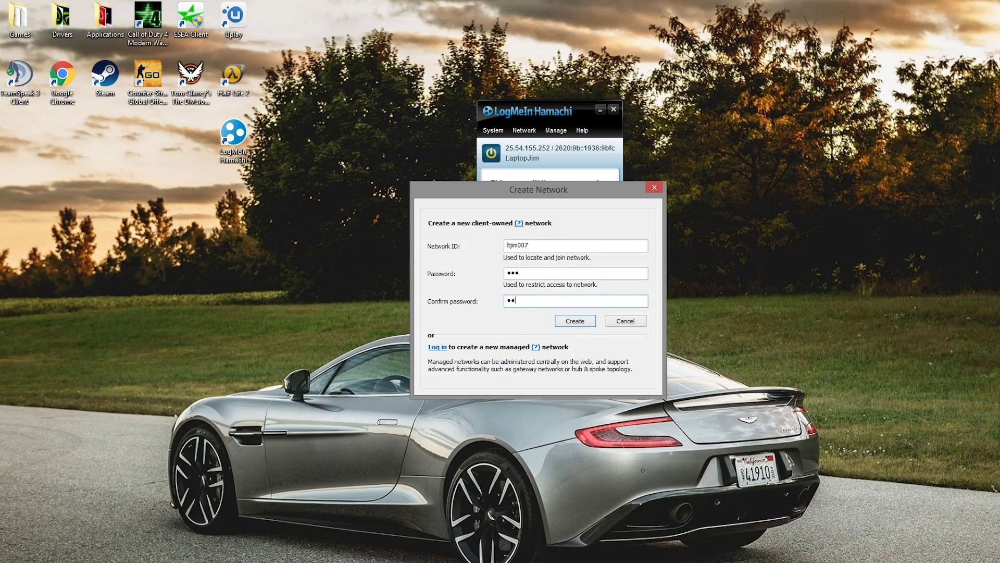
pyautogui.click(576, 321)
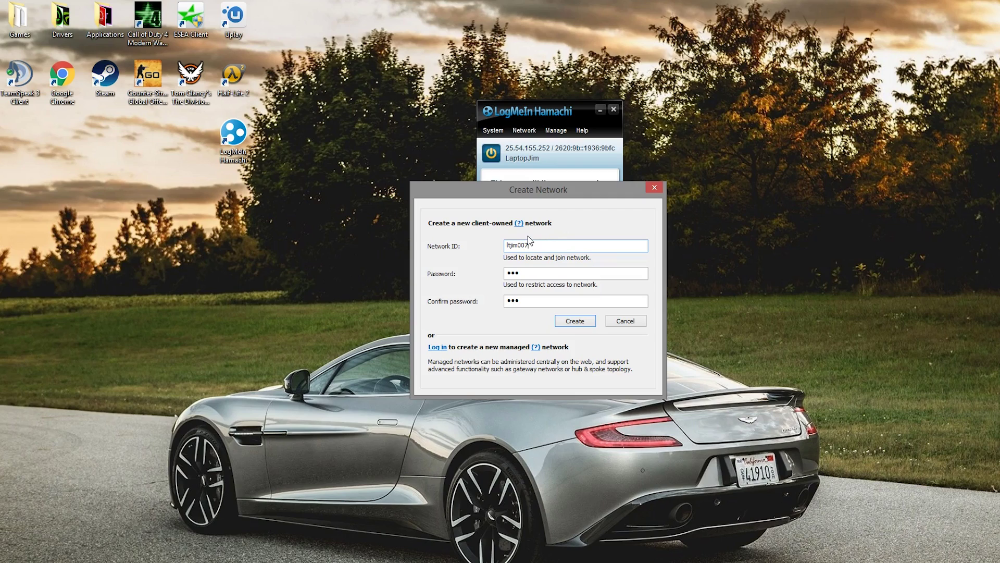
# - Change the taken network ID to ltjim009 and create the network
pyautogui.press('BackSpace')
pyautogui.write('9')
pyautogui.click(581, 325)
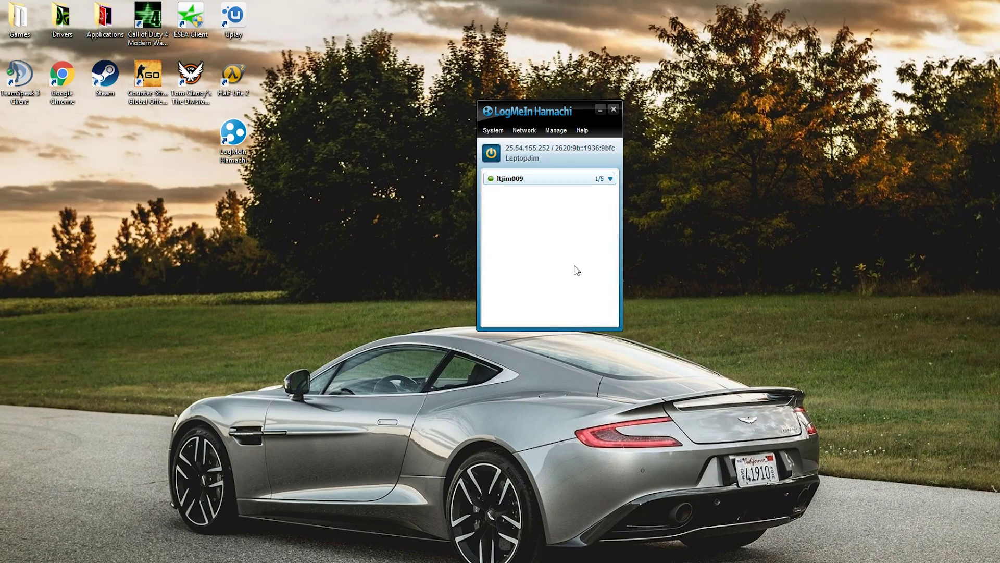
pyautogui.click(612, 182)
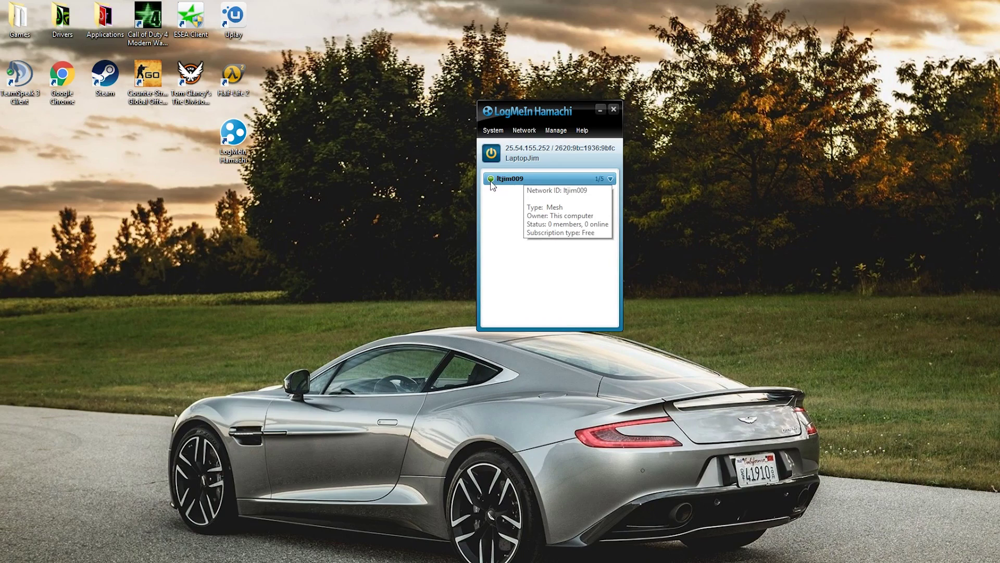
pyautogui.moveTo(518, 186)
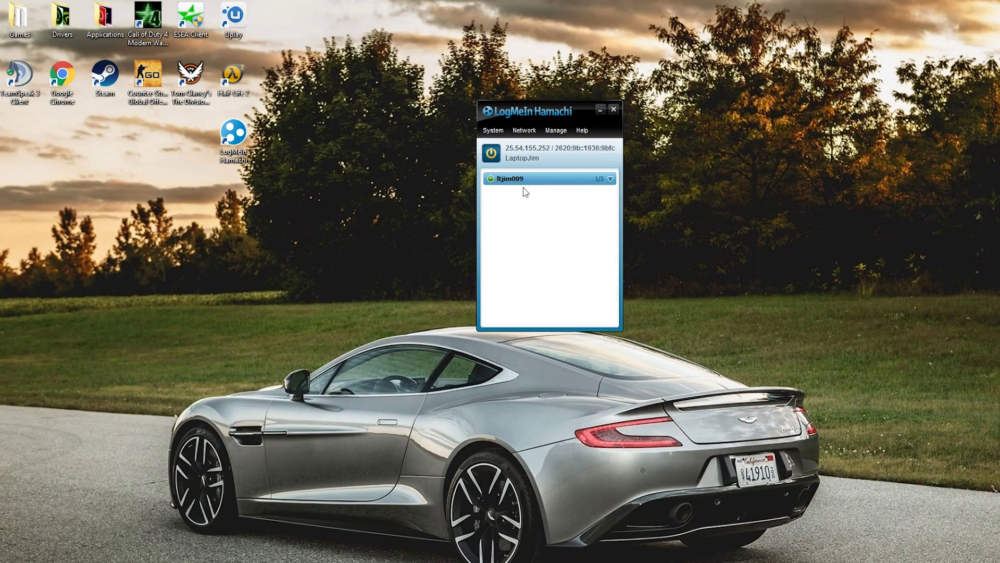
pyautogui.click(530, 134)
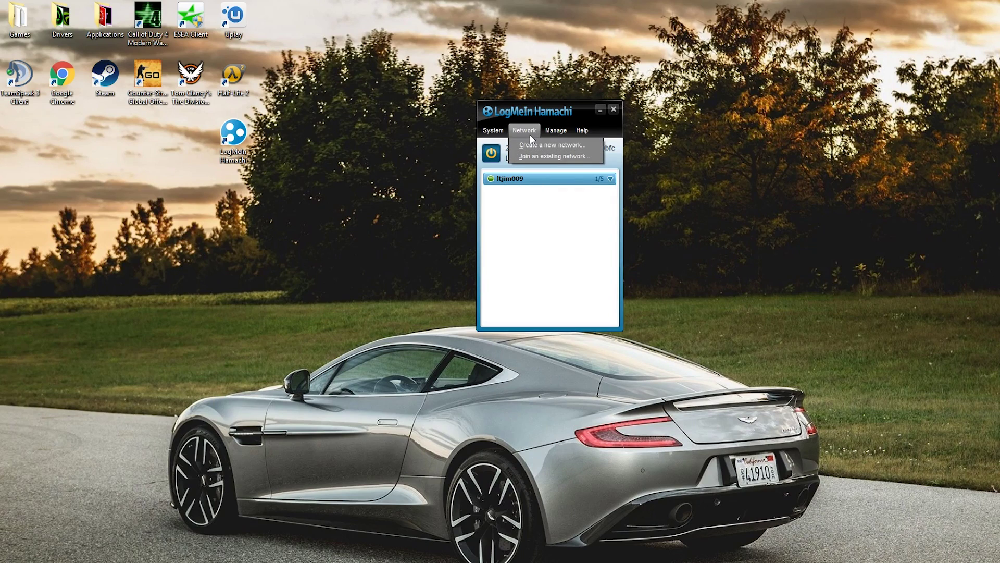
pyautogui.click(531, 155)
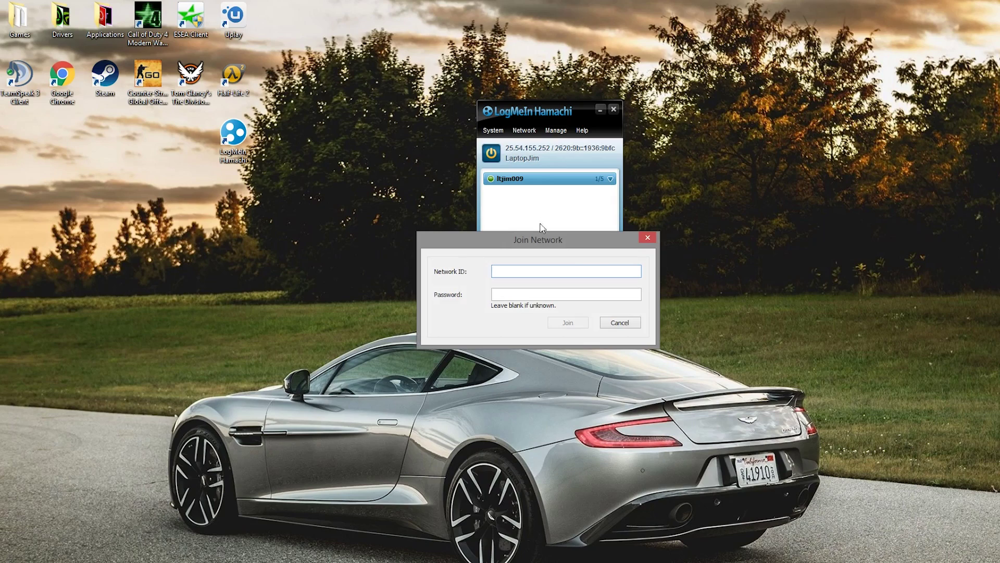
pyautogui.write('ltjim009')
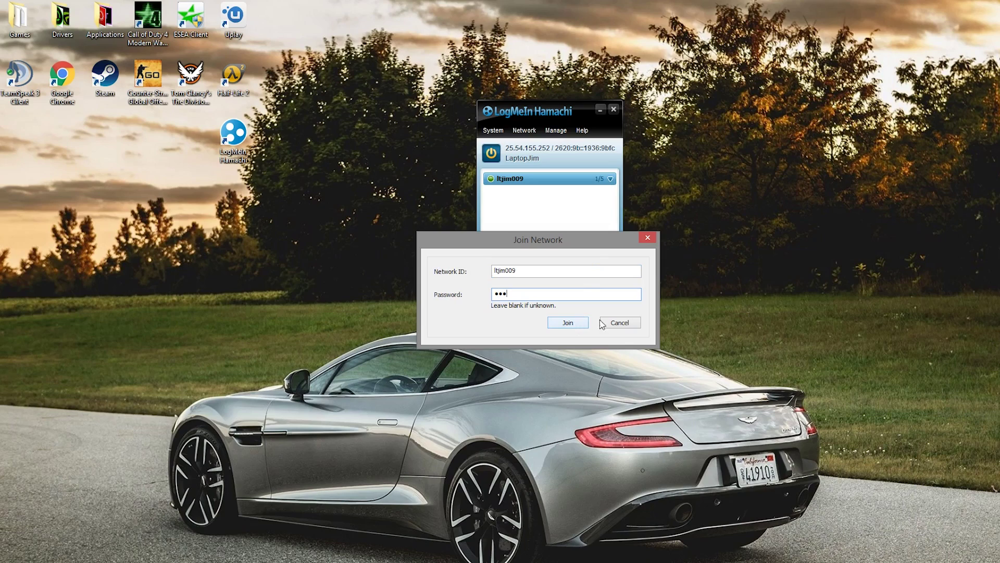
pyautogui.click(619, 323)
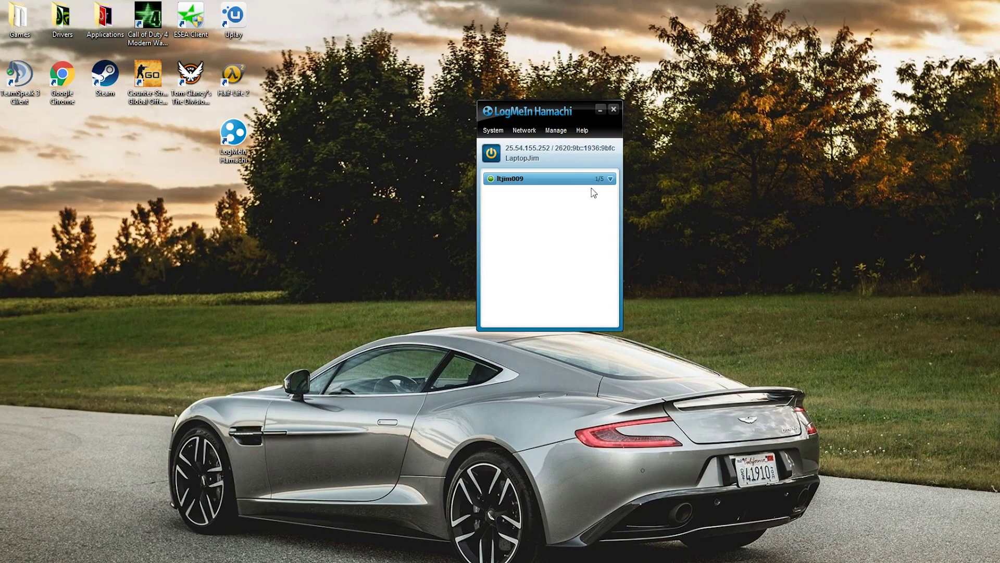
pyautogui.click(524, 148)
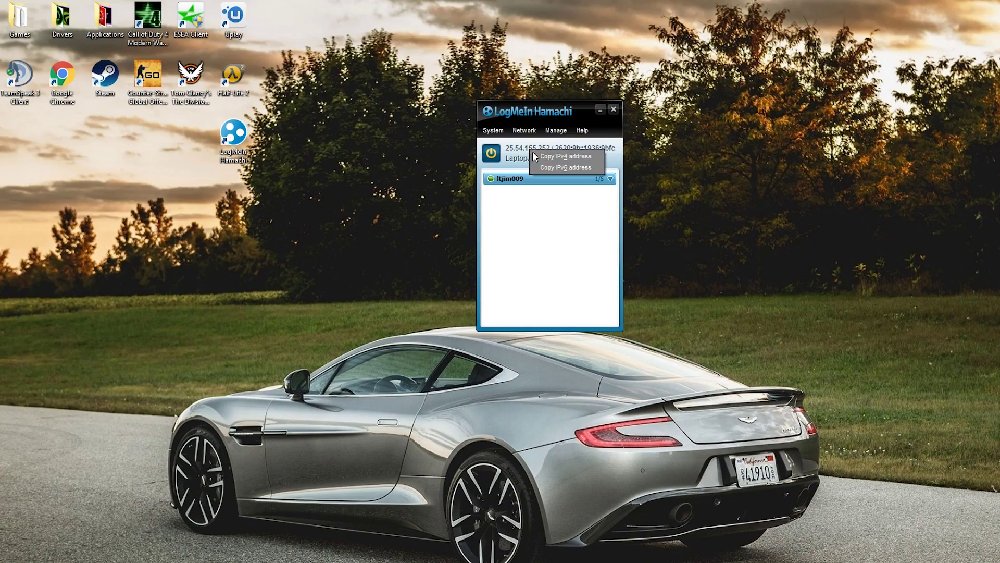
pyautogui.click(532, 151)
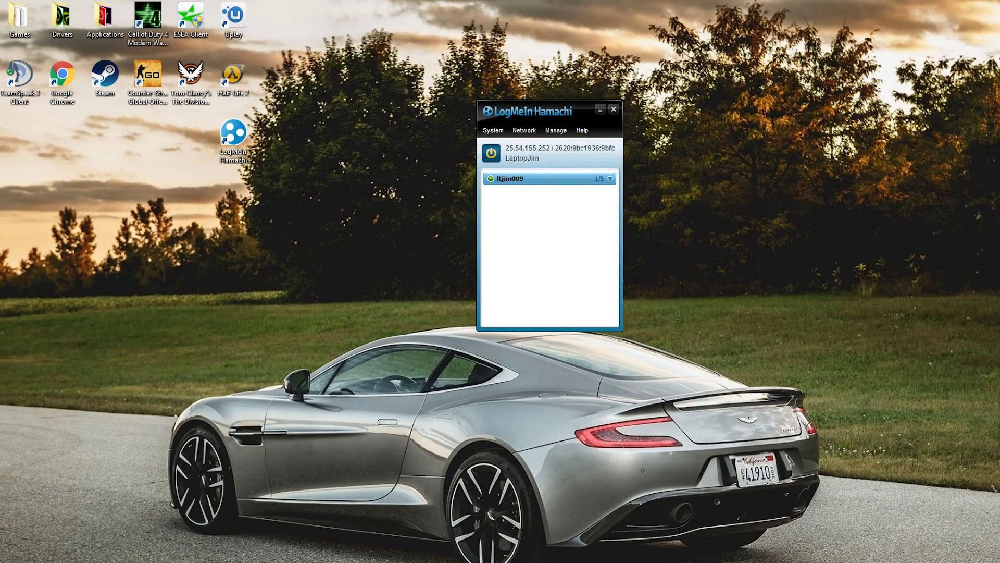
# - Open server.properties from the MC Java 8 Server 1.8.8 folder in Notepad++
pyautogui.click(228, 560)
pyautogui.moveTo(692, 428); pyautogui.dragTo(305, 106)
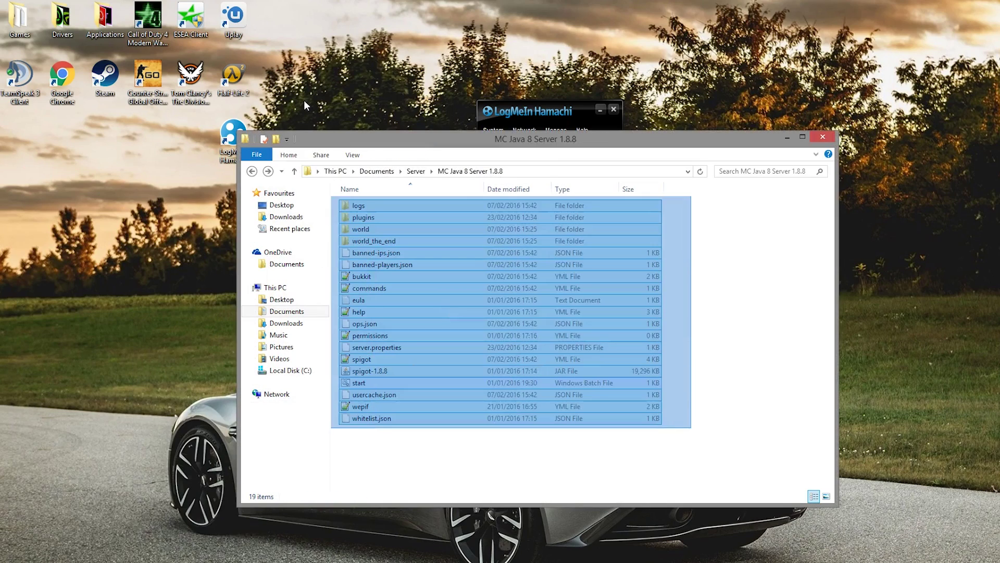
pyautogui.rightClick(372, 345)
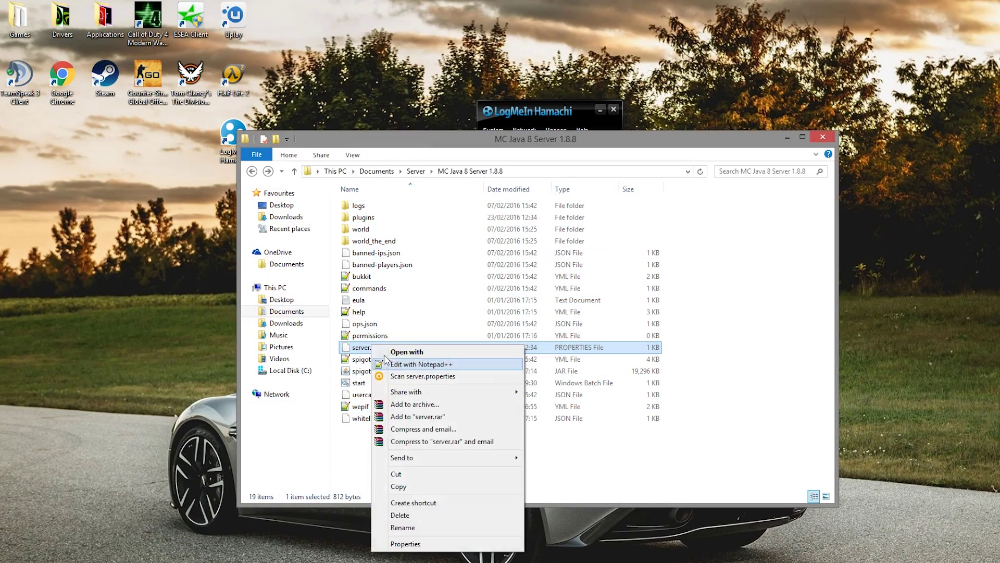
pyautogui.click(388, 365)
# - Paste 25.54.155.252 after server-ip= and close the saved file
pyautogui.click(133, 295)
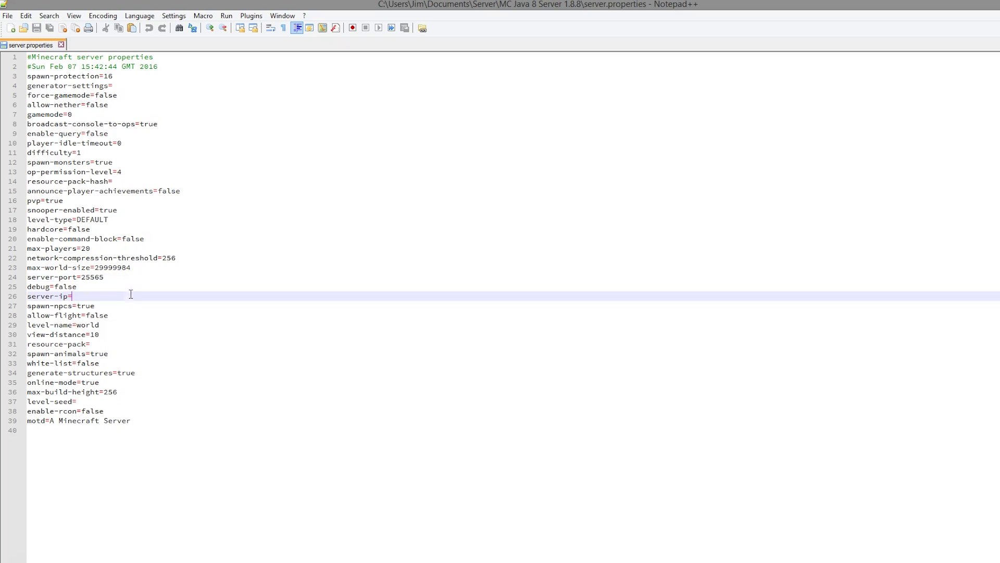
pyautogui.write('25.54.155.252')
pyautogui.moveTo(129, 278); pyautogui.dragTo(38, 270)
pyautogui.click(122, 278)
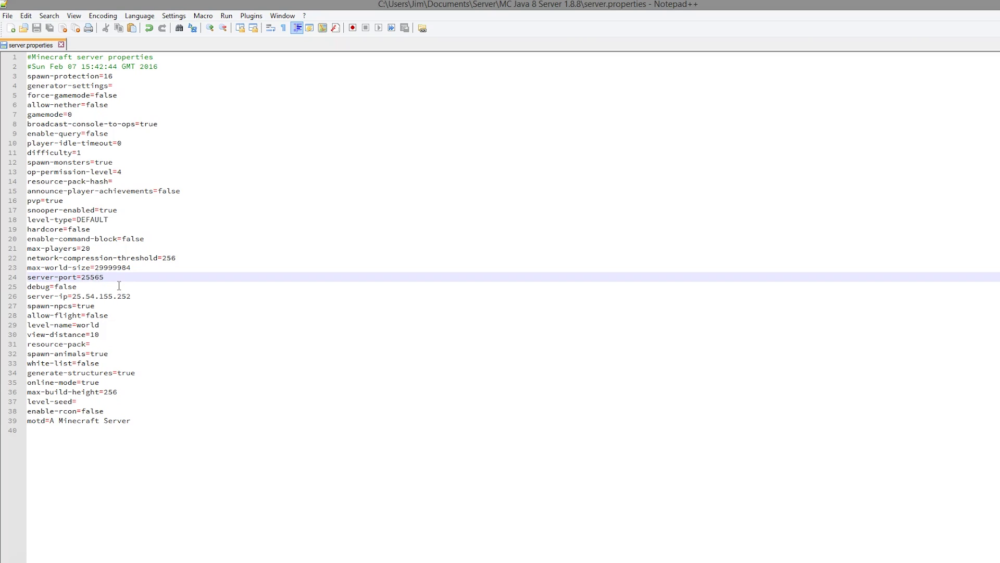
pyautogui.click(994, 4)
# - Run start.bat to launch the server and open Minecraft's Multiplayer server list
pyautogui.doubleClick(383, 388)
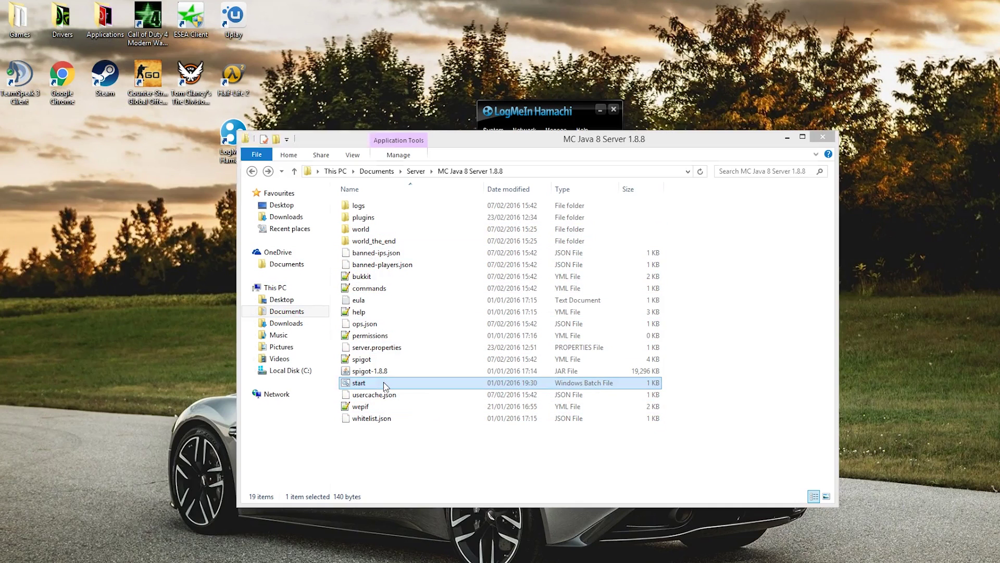
pyautogui.click(787, 137)
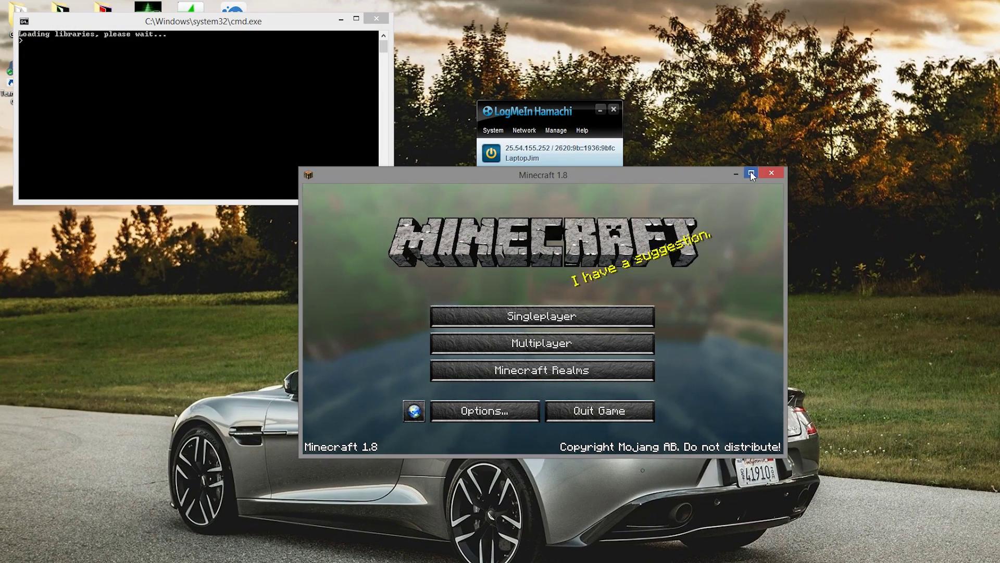
pyautogui.click(750, 172)
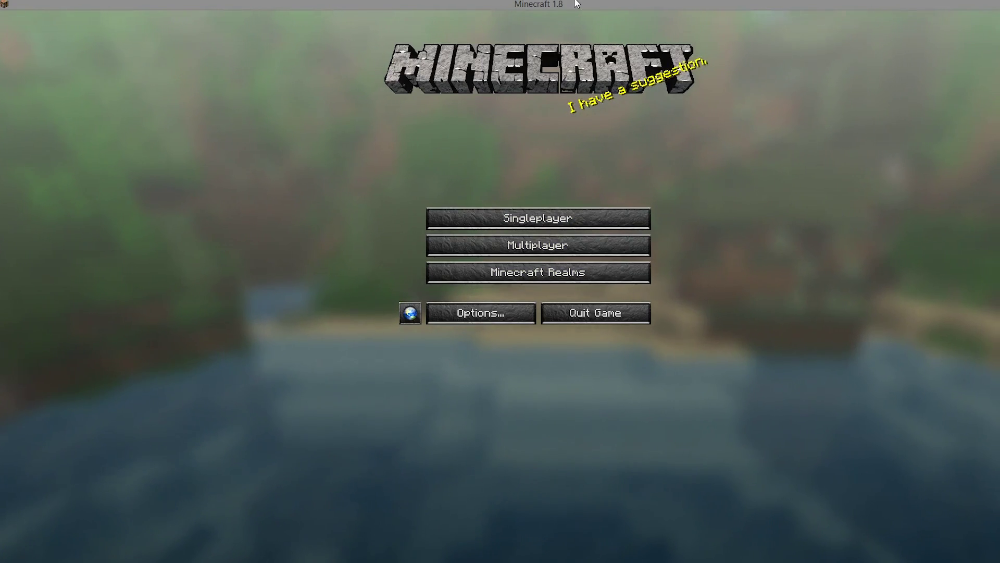
pyautogui.click(590, 247)
pyautogui.moveTo(590, 5); pyautogui.dragTo(542, 120)
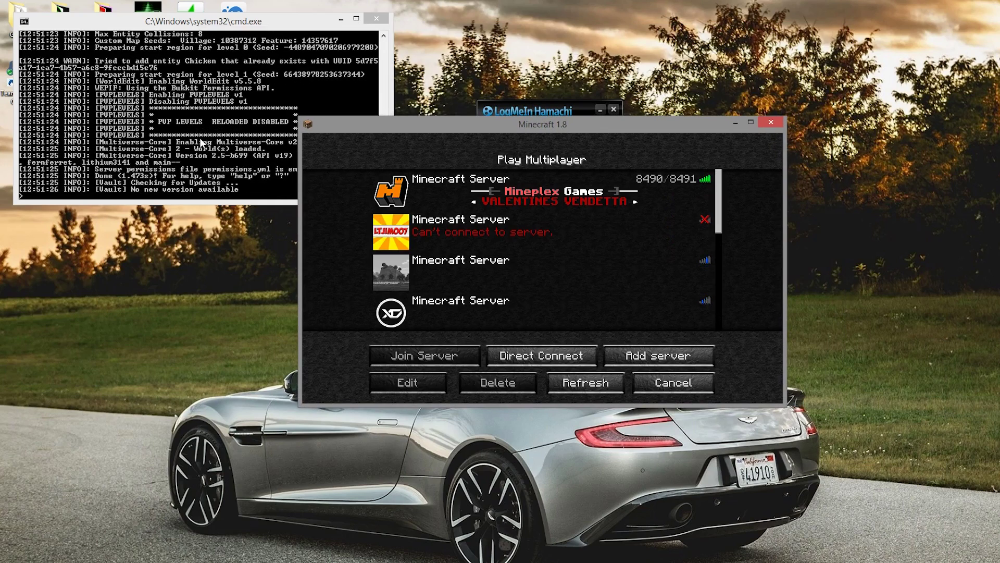
# - Add a Minecraft server entry with address 25.54.155.252 and save it
pyautogui.click(751, 123)
pyautogui.click(679, 527)
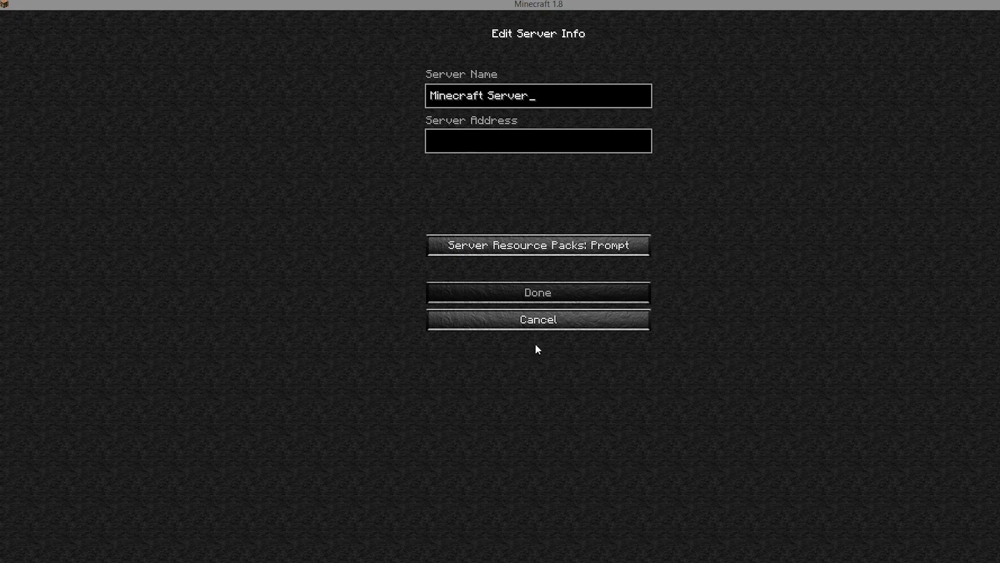
pyautogui.write('25.54.155.252')
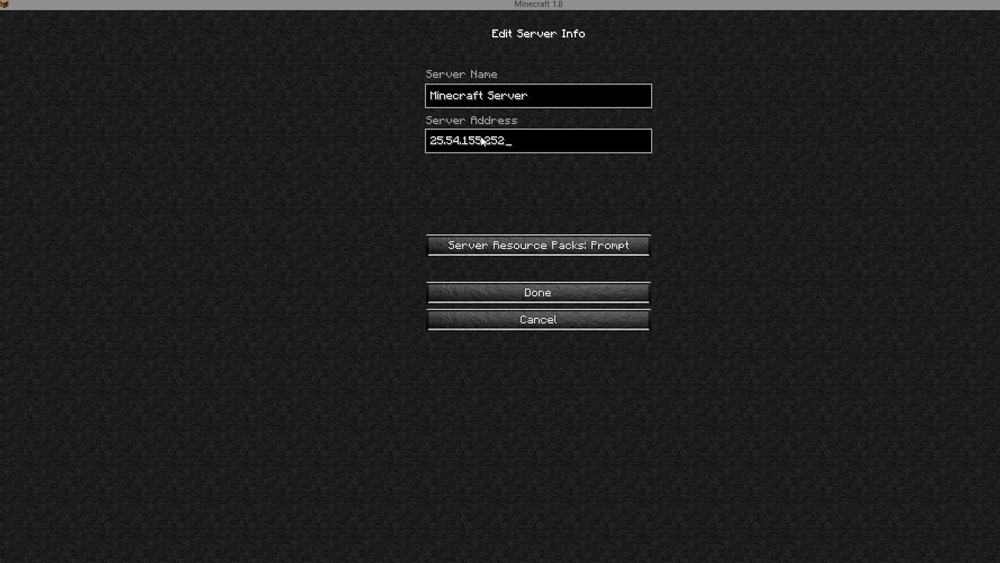
pyautogui.click(555, 289)
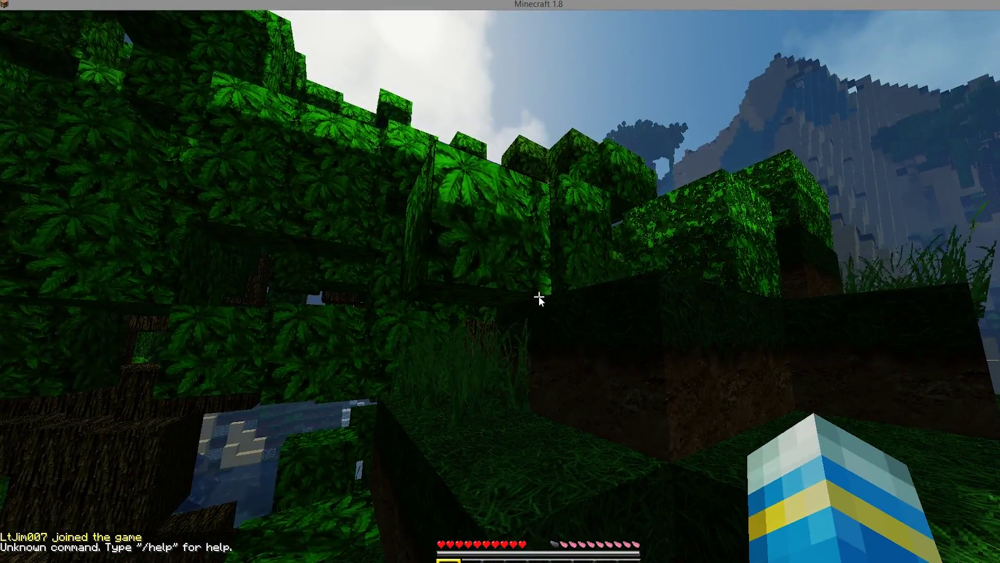
# - Switch to Creative mode with /gm 1, fly up, and hide the HUD
pyautogui.press('Return')
pyautogui.press('space')
pyautogui.press('space')
pyautogui.press('F1')
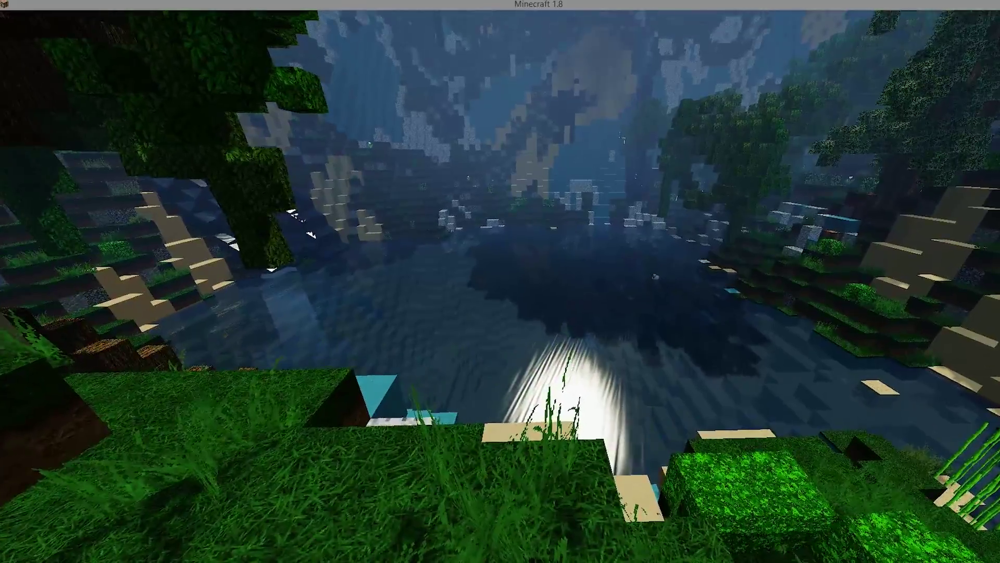
# - Switch Minecraft from fullscreen to windowed mode, walk along the shore, then pause
pyautogui.press('Escape')
pyautogui.press('F11')
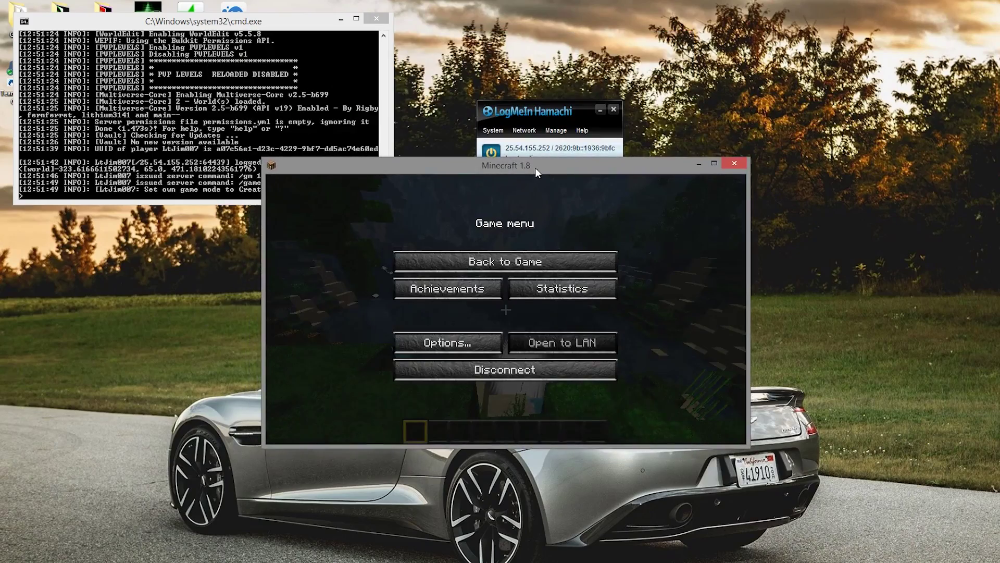
pyautogui.moveTo(535, 167); pyautogui.dragTo(555, 174)
pyautogui.press('Escape')
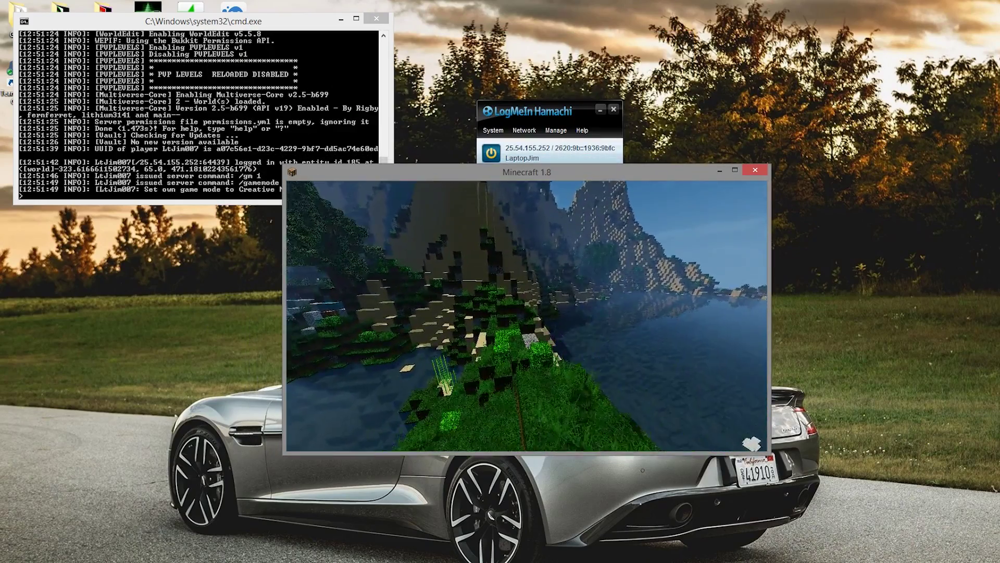
pyautogui.press('w')
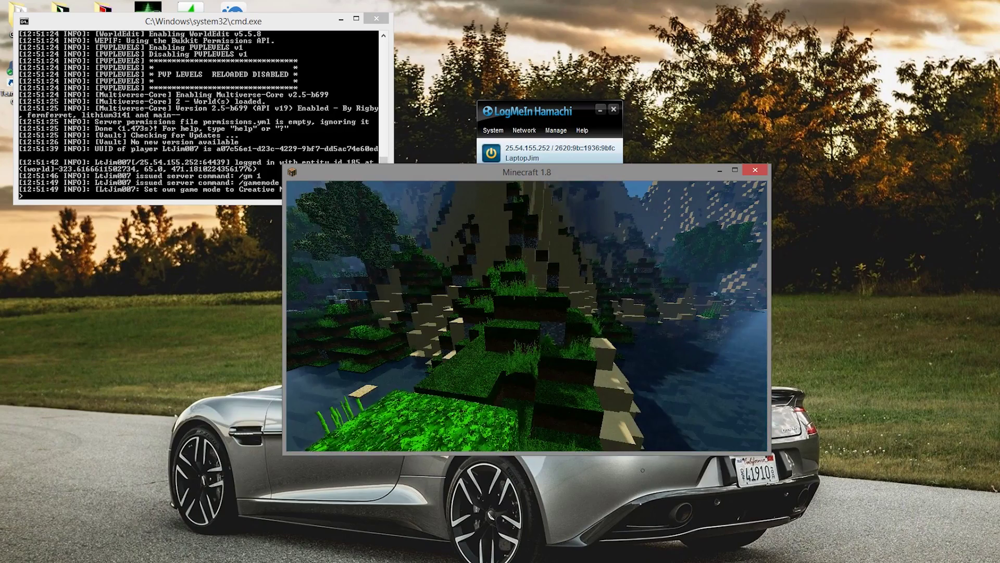
pyautogui.press('Escape')
# - Glance at the Hamachi network list, then return to Minecraft and resume play
pyautogui.click(540, 109)
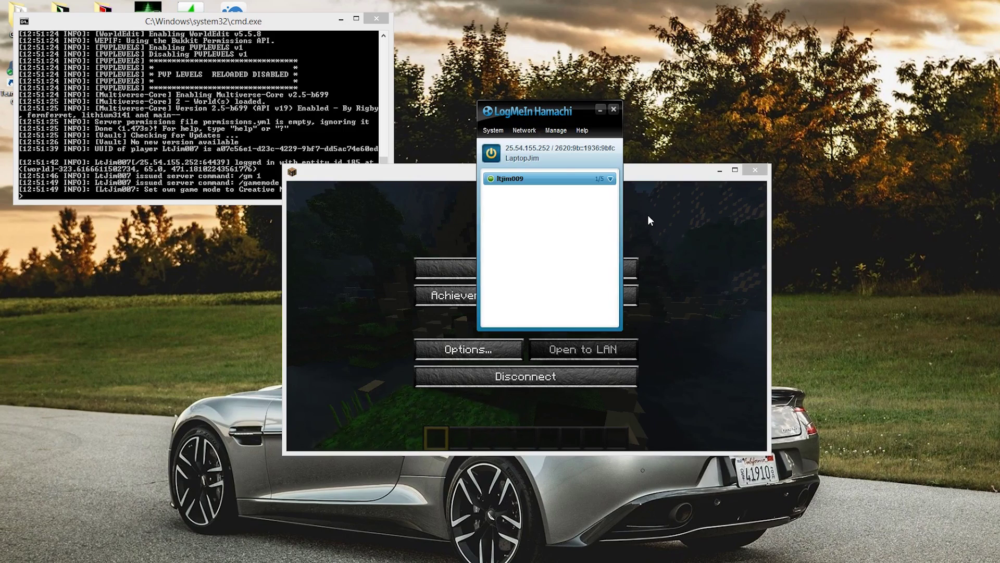
pyautogui.click(675, 194)
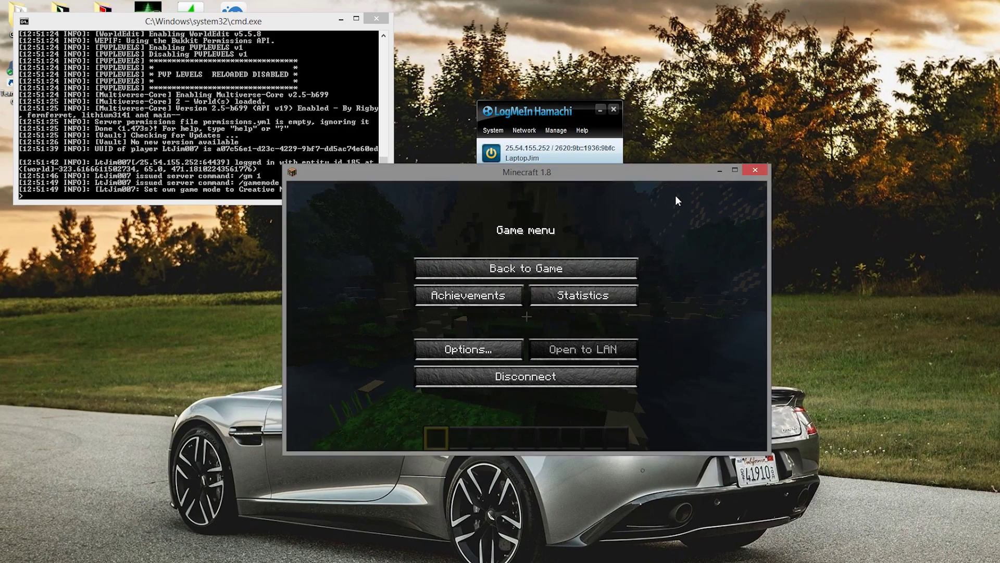
pyautogui.press('Escape')
# - Walk along the grassy ridge between the water and climb onto the higher ground
pyautogui.press('w')
pyautogui.press('w')
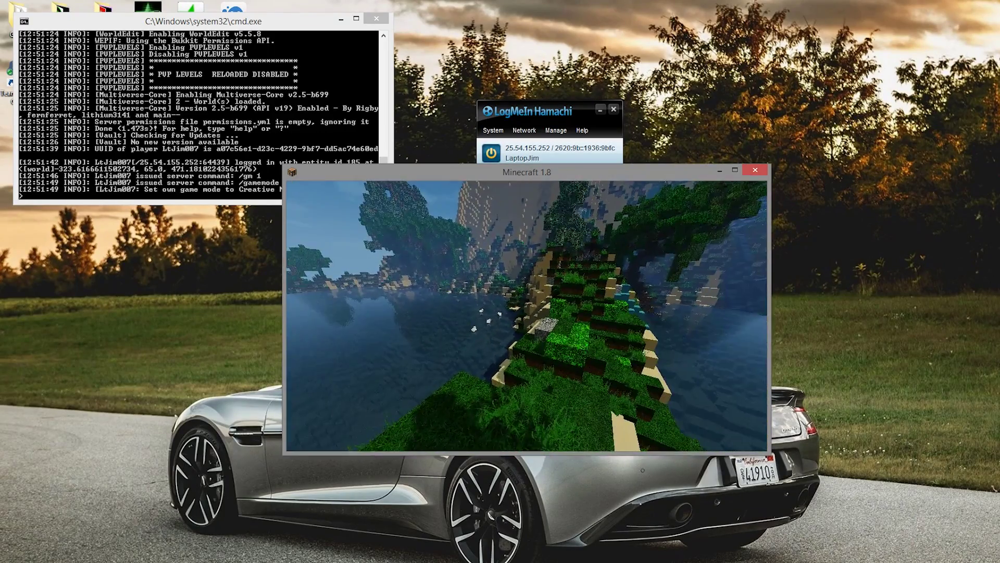
pyautogui.press('w')
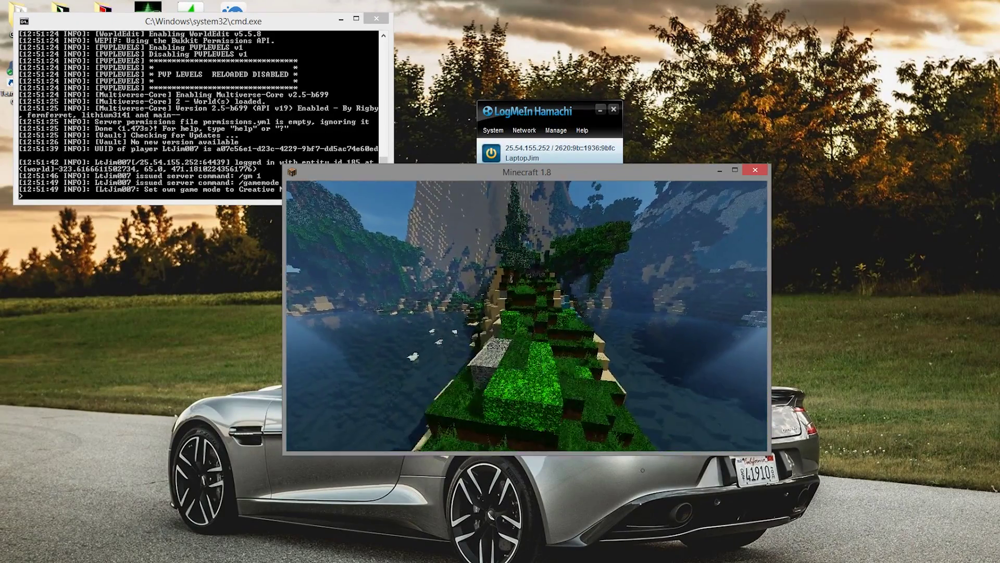
pyautogui.press('w')
pyautogui.press('space')
pyautogui.press('space')
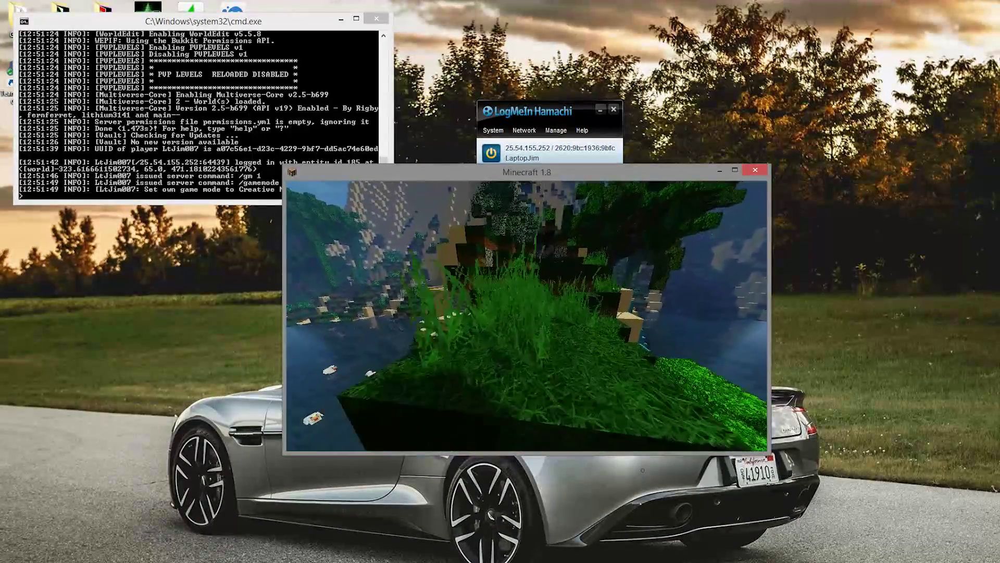
pyautogui.press('w')
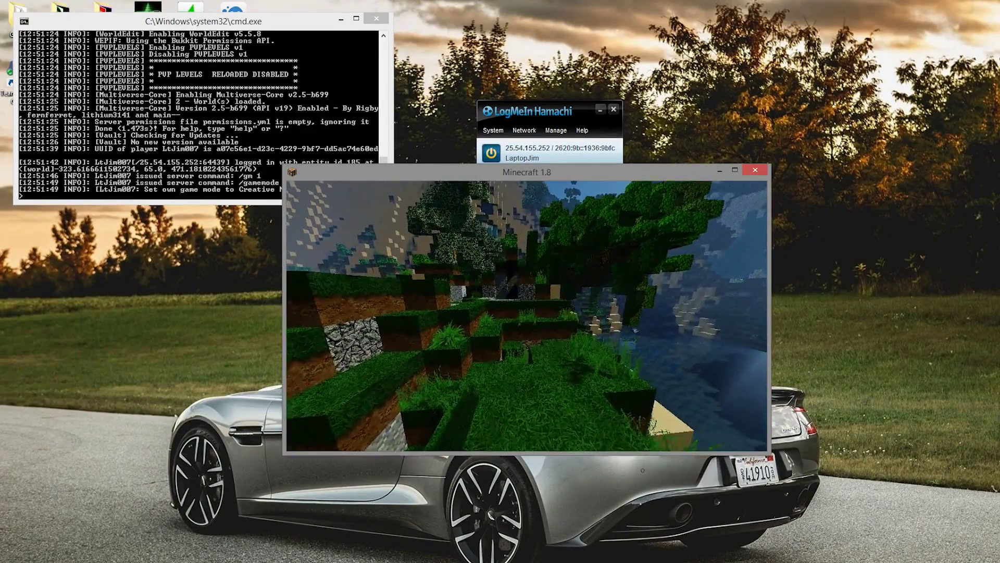